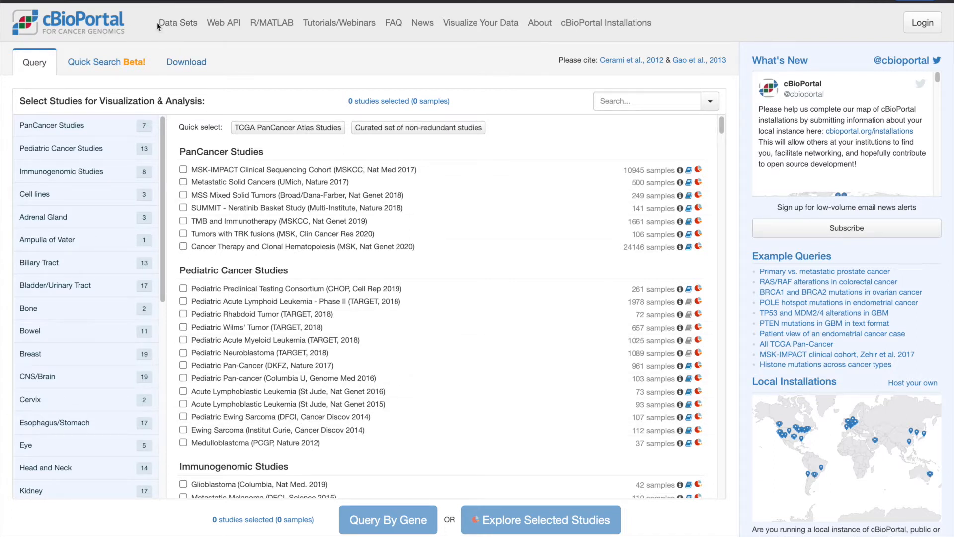
Open the Data Sets page and look through the table of sample counts per cancer study and data type
{"action": "left_click_drag", "start_coordinate": [159, 23], "coordinate": [199, 25]}
{"action": "left_click", "coordinate": [179, 24]}
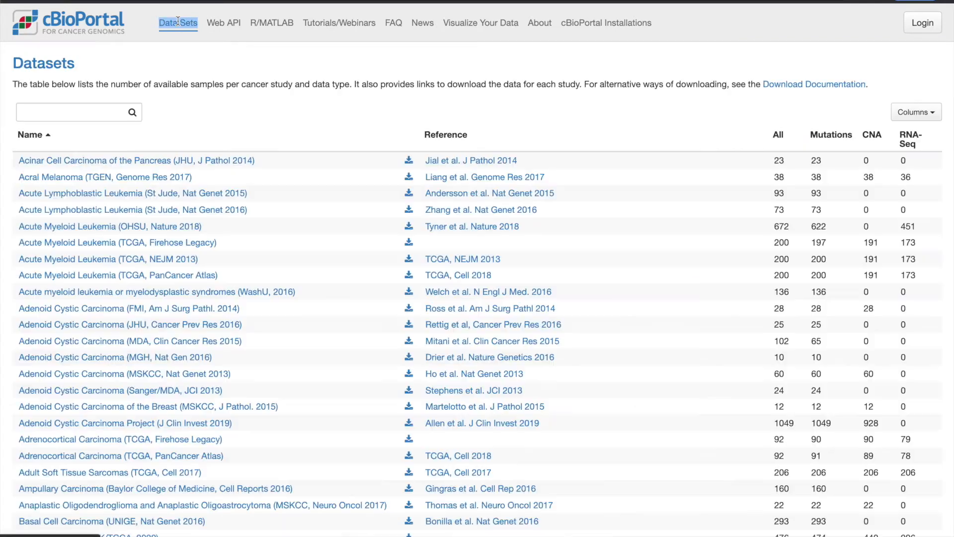
{"action": "scroll", "coordinate": [376, 208], "scroll_direction": "down", "scroll_amount": 3}
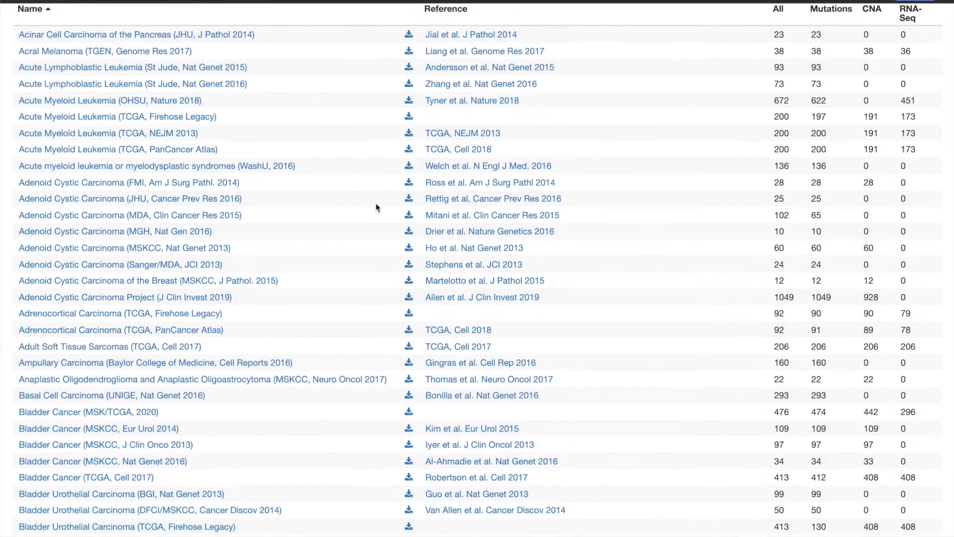
{"action": "scroll", "coordinate": [376, 206], "scroll_direction": "up", "scroll_amount": 3}
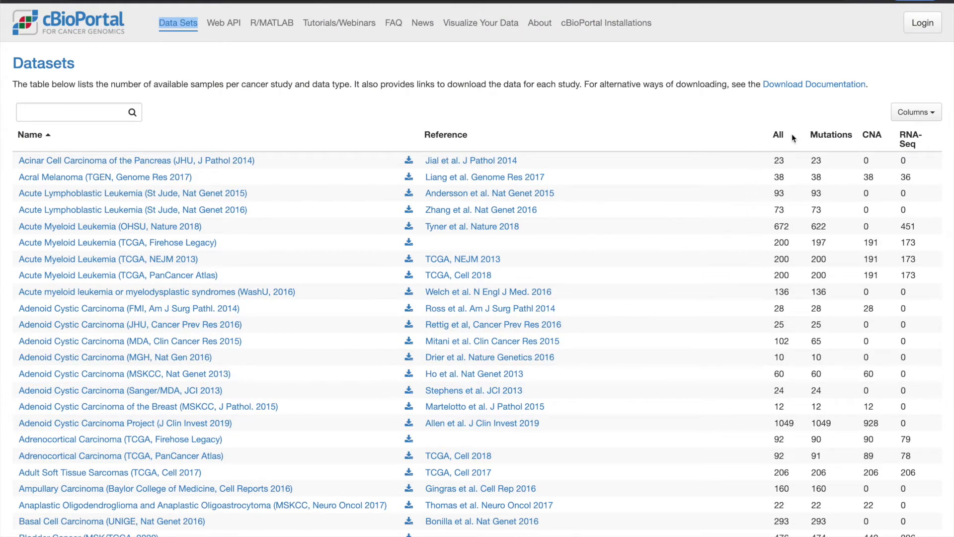
Show the Tumor mRNA (microarray), Tumor miRNA, Methylation (HM27), RPPA and Mass Spectrometry columns, and sort the datasets by Mass Spectrometry, highest first
{"action": "left_click", "coordinate": [910, 114]}
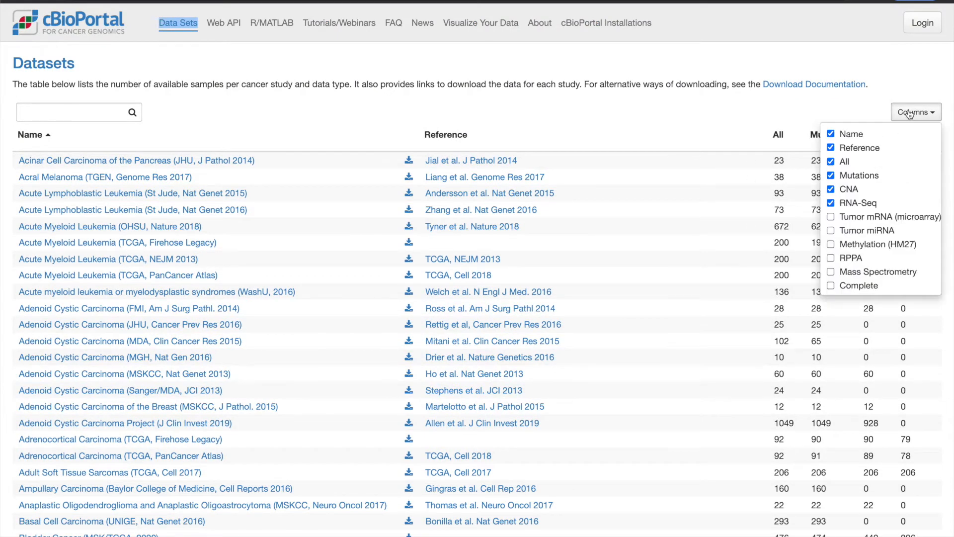
{"action": "left_click", "coordinate": [831, 217]}
{"action": "left_click", "coordinate": [832, 231]}
{"action": "left_click", "coordinate": [833, 243]}
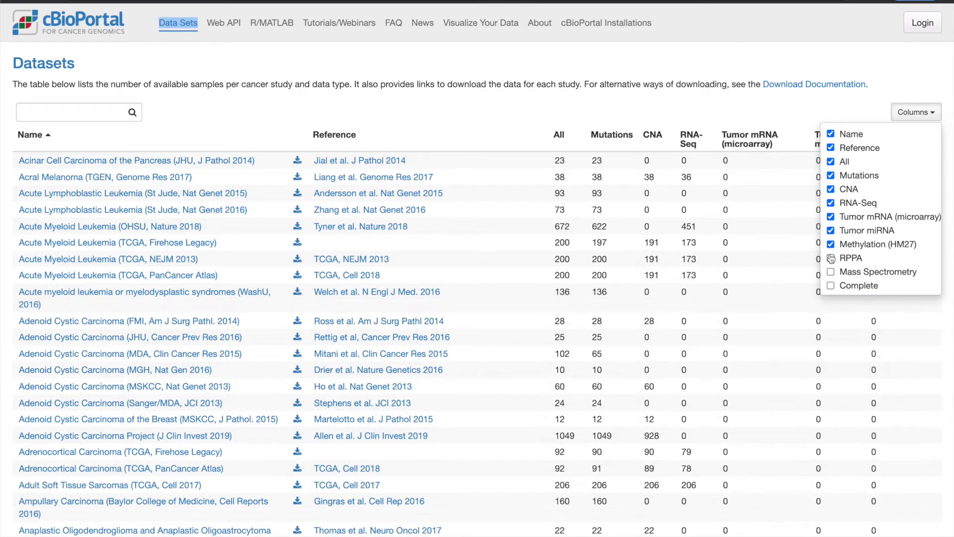
{"action": "left_click", "coordinate": [831, 259]}
{"action": "left_click", "coordinate": [831, 272]}
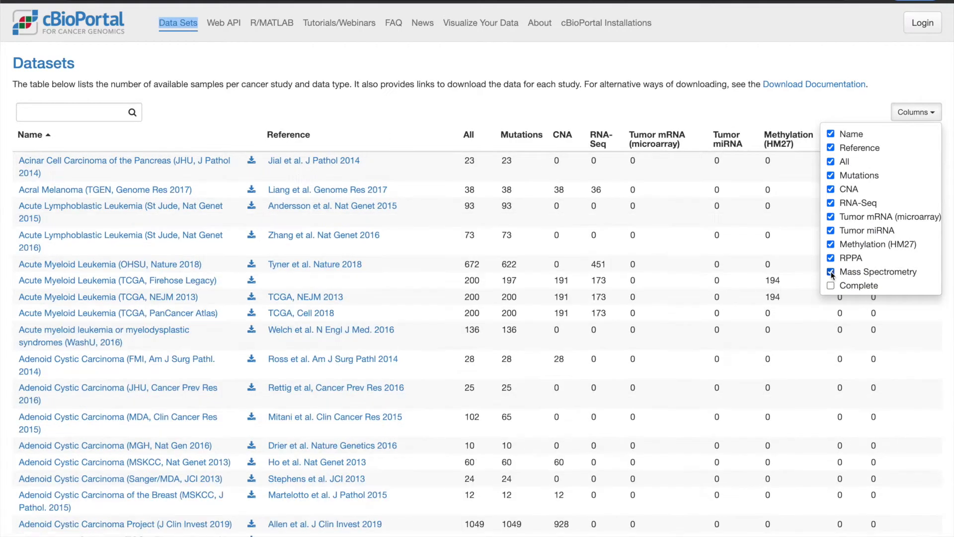
{"action": "left_click", "coordinate": [858, 114]}
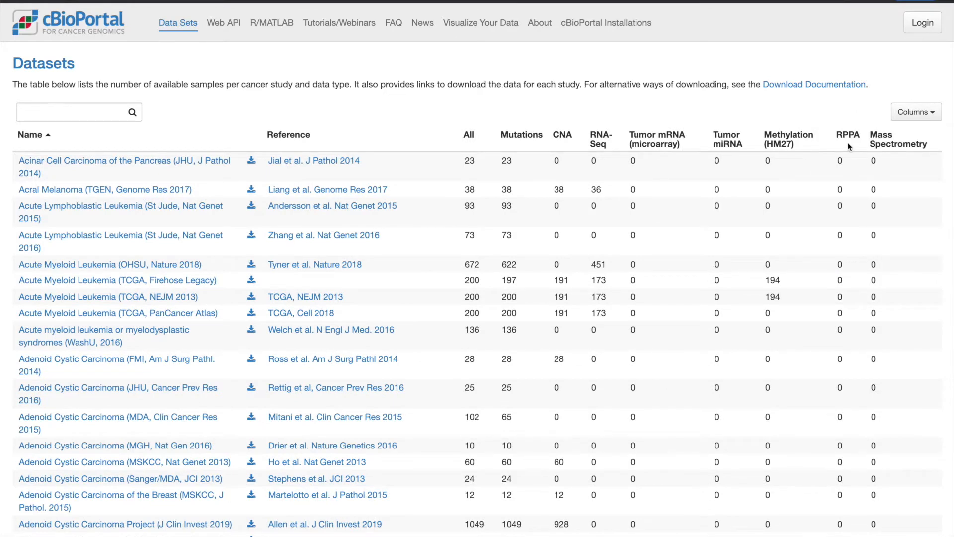
{"action": "left_click", "coordinate": [873, 145]}
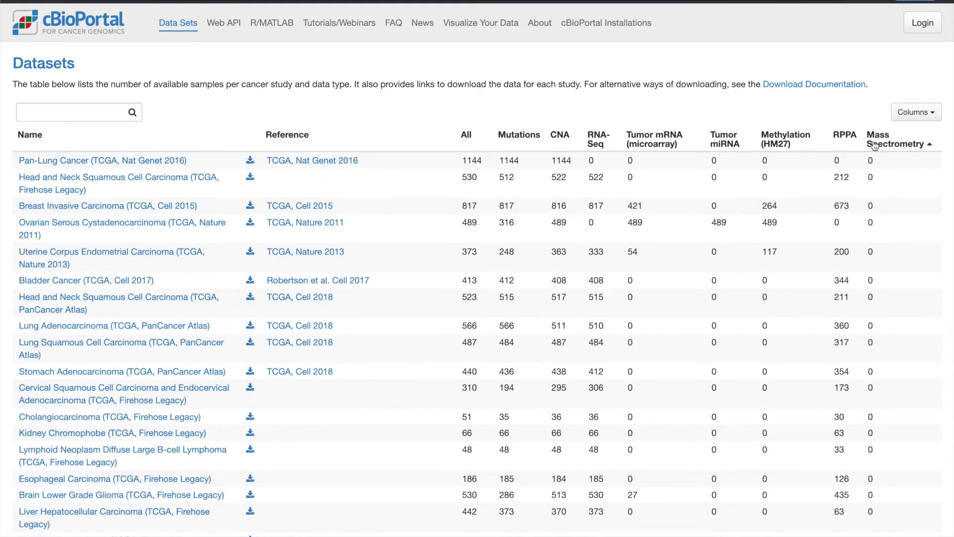
{"action": "left_click", "coordinate": [875, 145]}
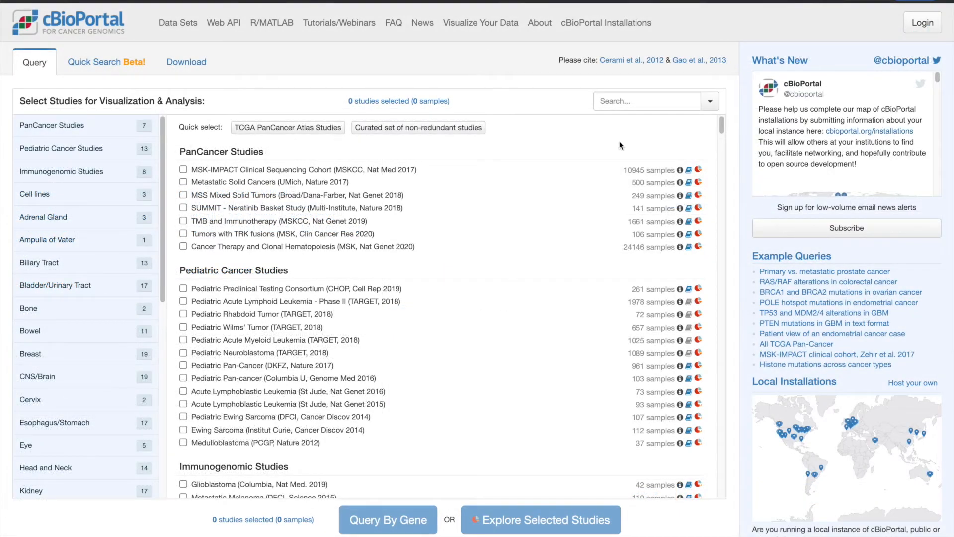
Search the studies for "ccle", select Cancer Cell Line Encyclopedia (Broad, 2019), and begin a query by gene
{"action": "left_click", "coordinate": [643, 105]}
{"action": "type", "text": "ccle"}
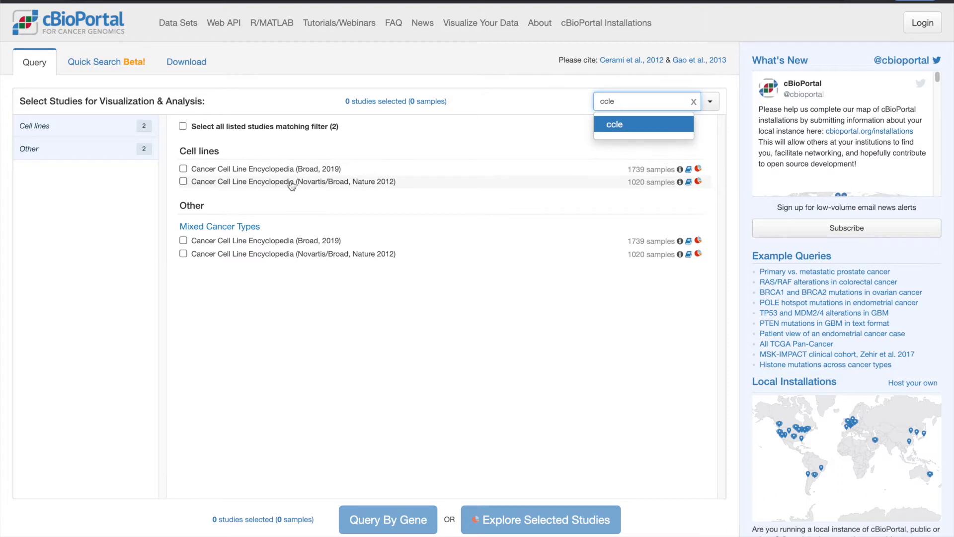
{"action": "left_click", "coordinate": [184, 169]}
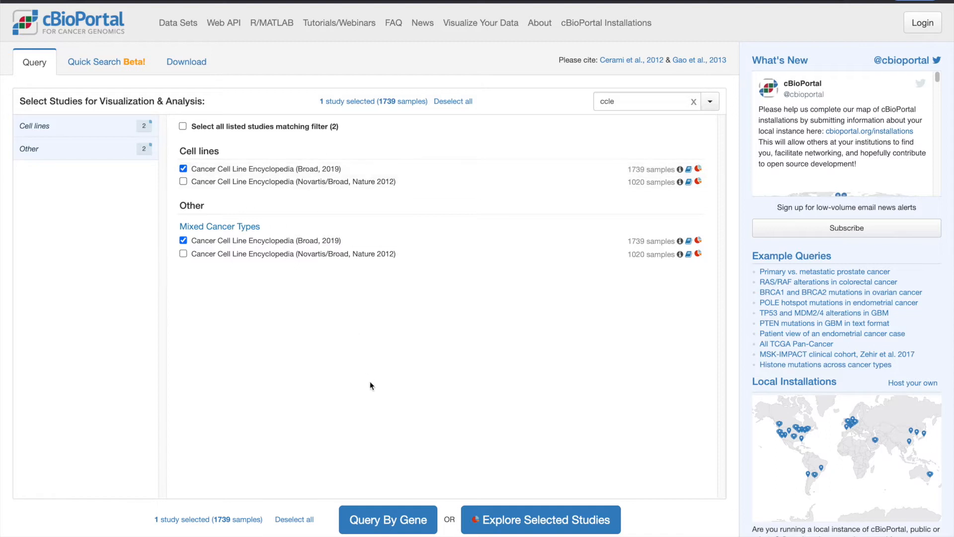
{"action": "left_click", "coordinate": [404, 518]}
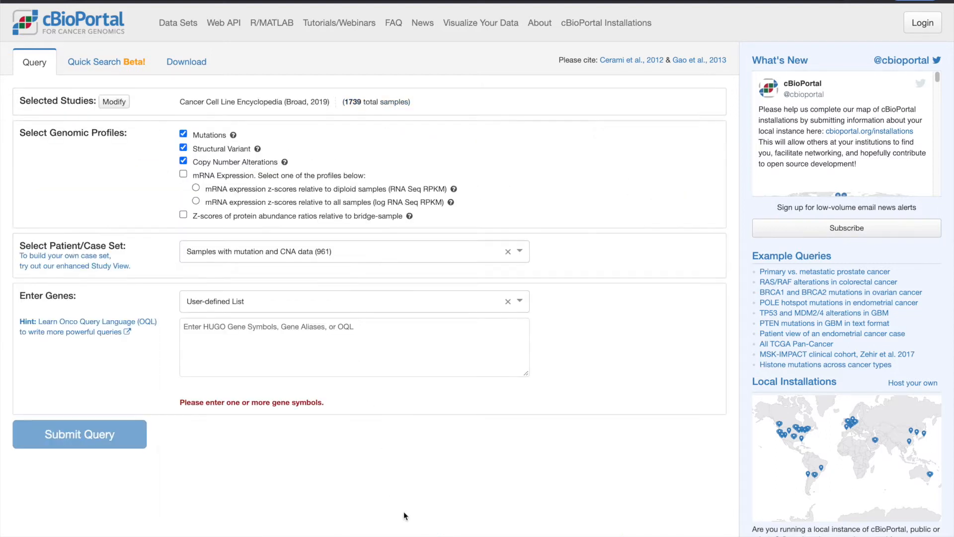
Add the protein abundance z-scores profile to the query and choose "Cell lines used in proteomics assay" as the case set
{"action": "left_click", "coordinate": [183, 215]}
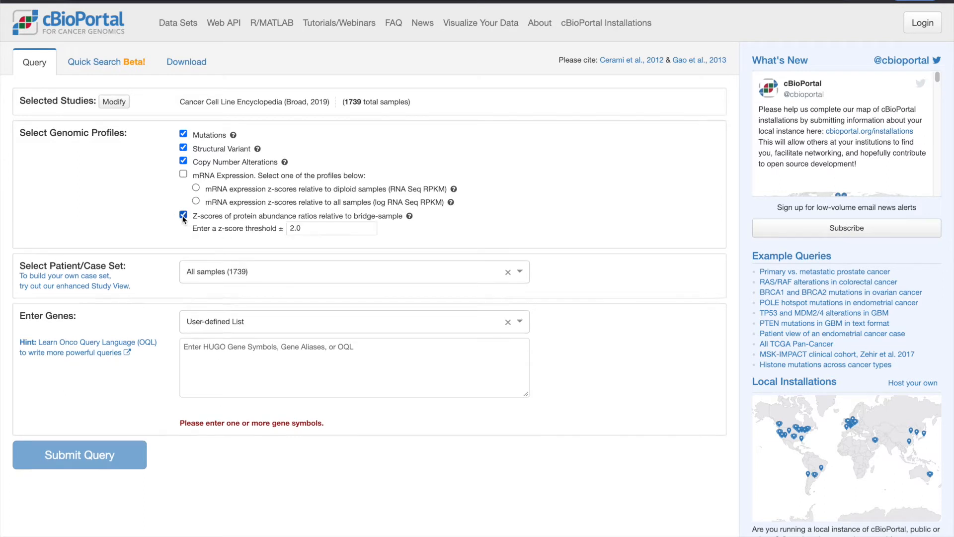
{"action": "mouse_move", "coordinate": [409, 220]}
{"action": "left_click", "coordinate": [300, 270]}
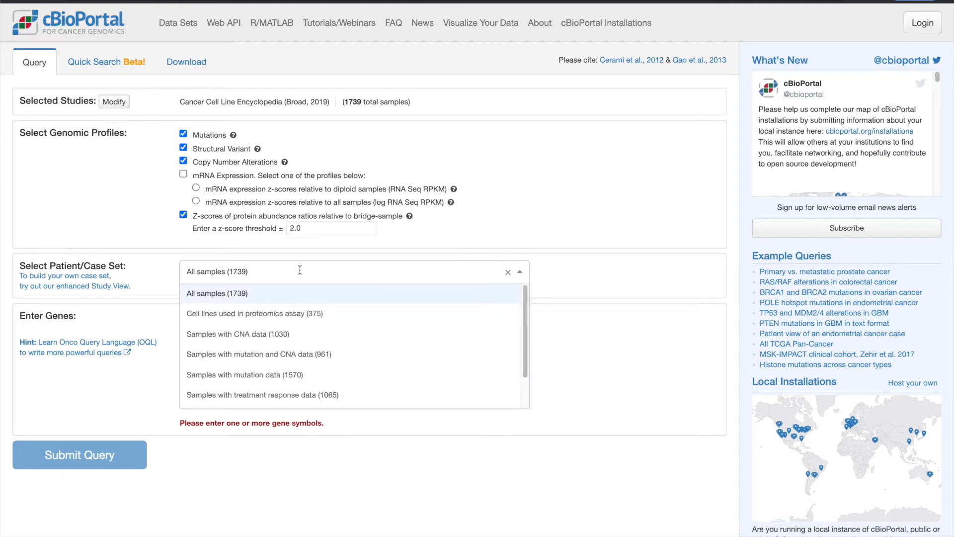
{"action": "left_click", "coordinate": [297, 315]}
Enter the genes ERBB2 and EGFR, submit the query, and inspect the ERBB2 alterations in the OncoPrint
{"action": "left_click", "coordinate": [282, 350]}
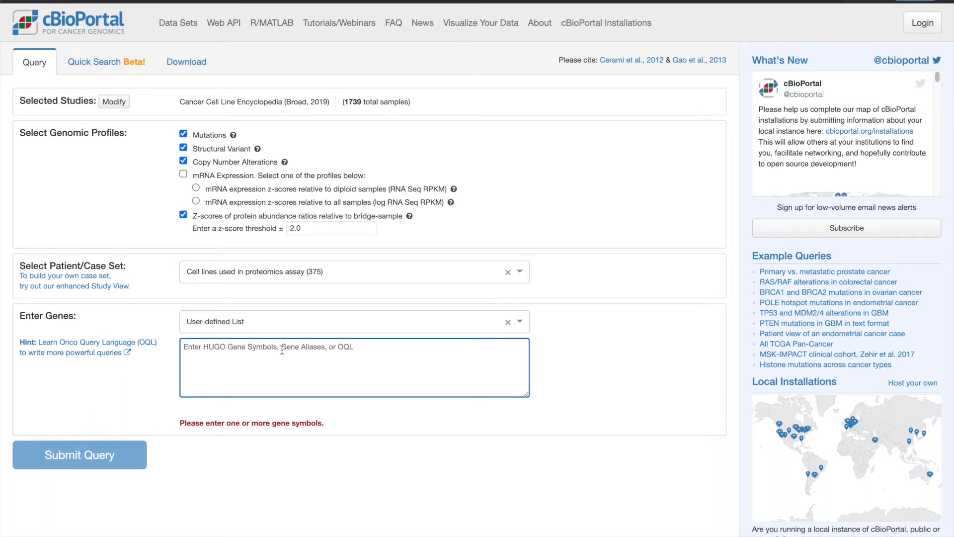
{"action": "type", "text": "ERBB2"}
{"action": "key", "text": "Return"}
{"action": "type", "text": "EGFR"}
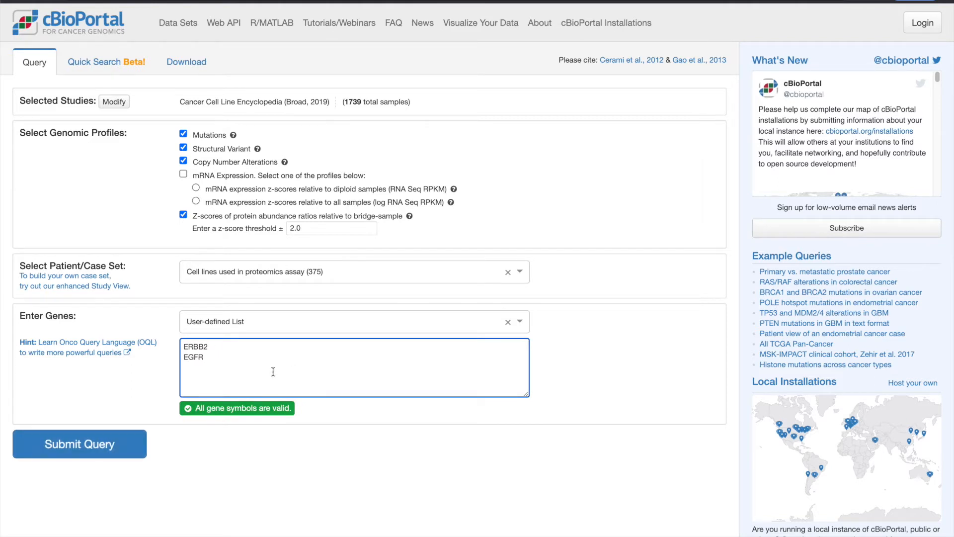
{"action": "left_click", "coordinate": [123, 448]}
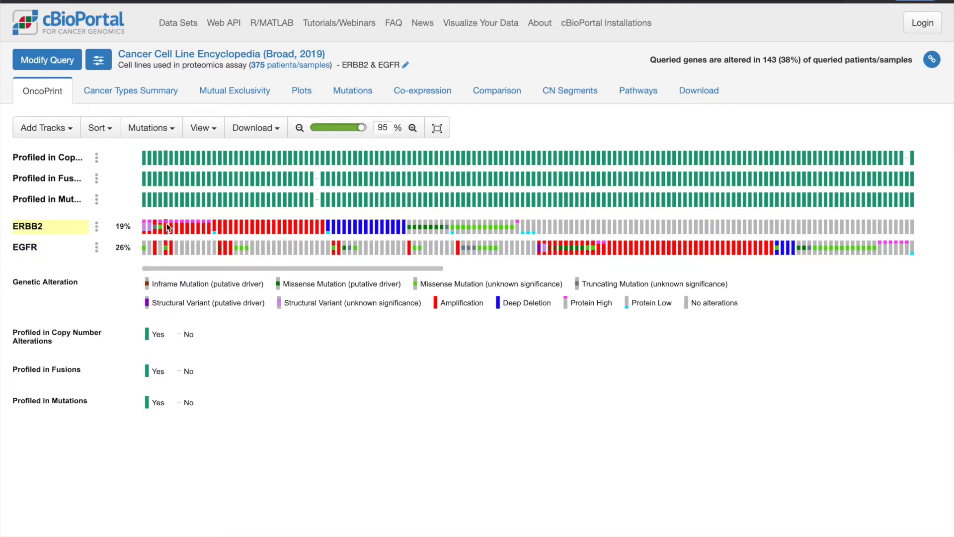
{"action": "mouse_move", "coordinate": [167, 226]}
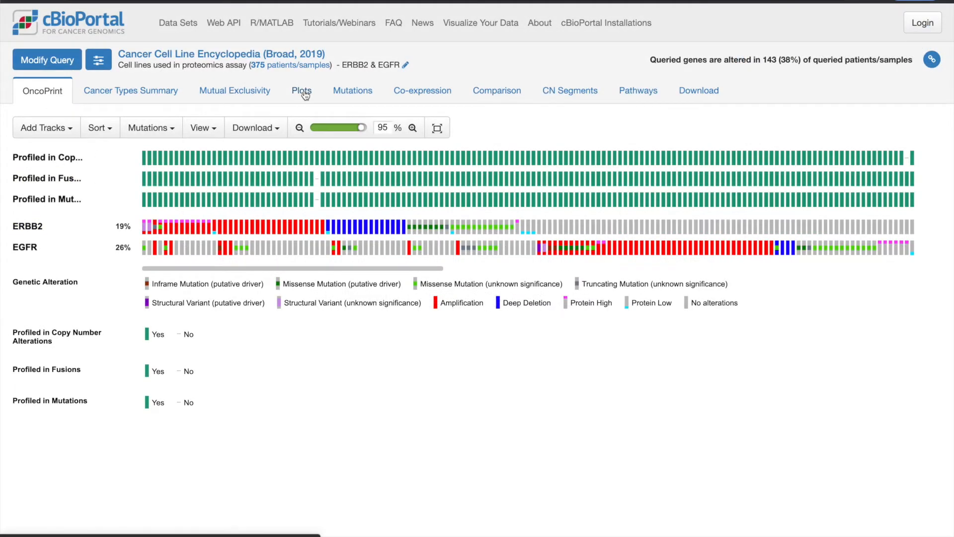
Open the plots for the query and set the horizontal axis to mRNA expression of EGFR
{"action": "left_click", "coordinate": [304, 93]}
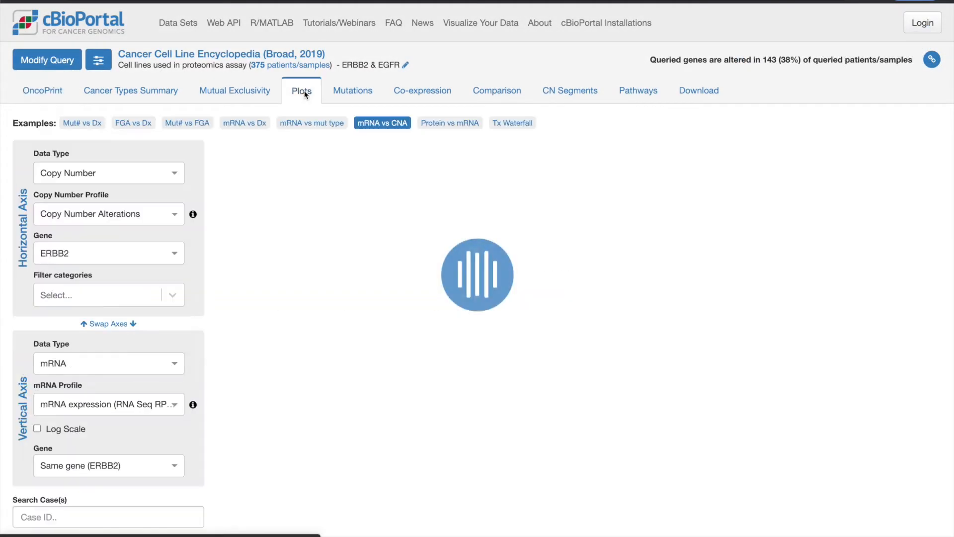
{"action": "left_click", "coordinate": [82, 175]}
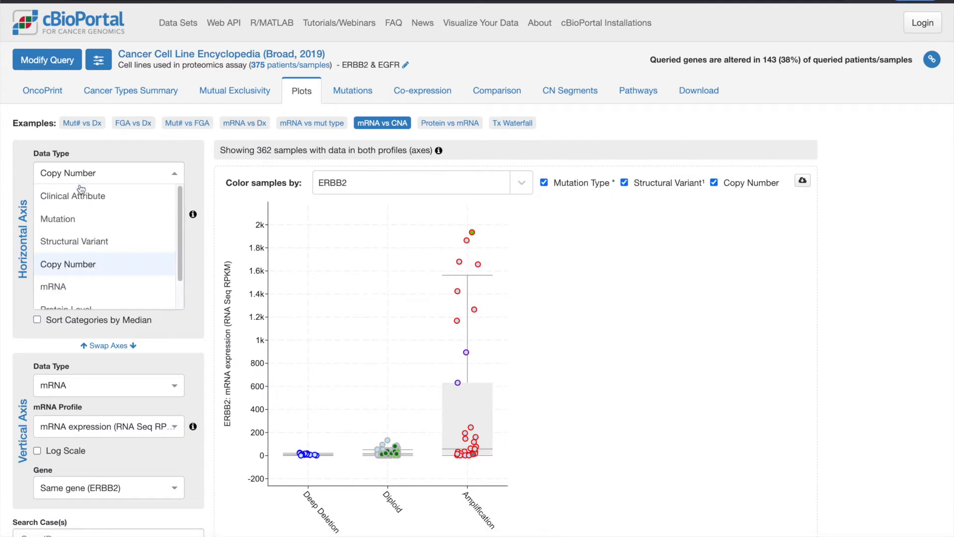
{"action": "left_click", "coordinate": [79, 286]}
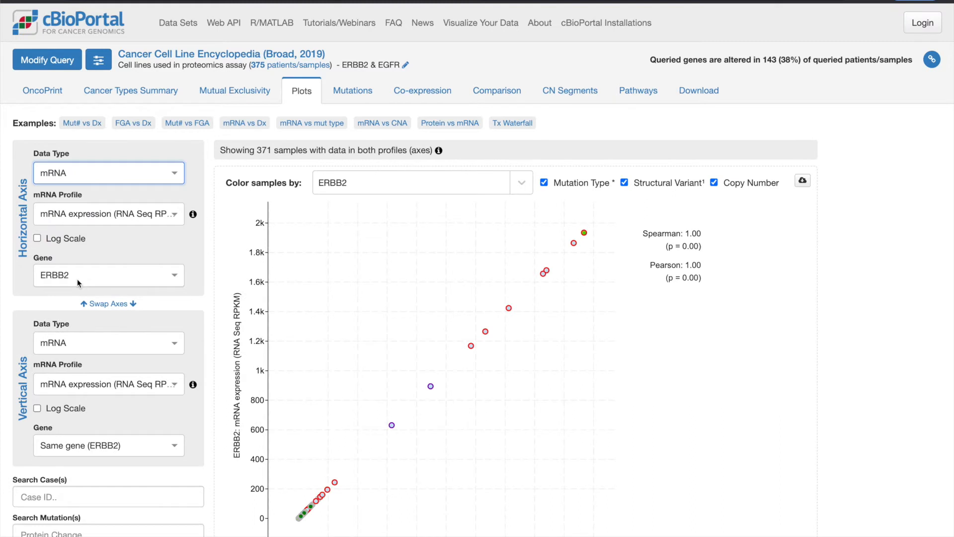
{"action": "left_click", "coordinate": [77, 282]}
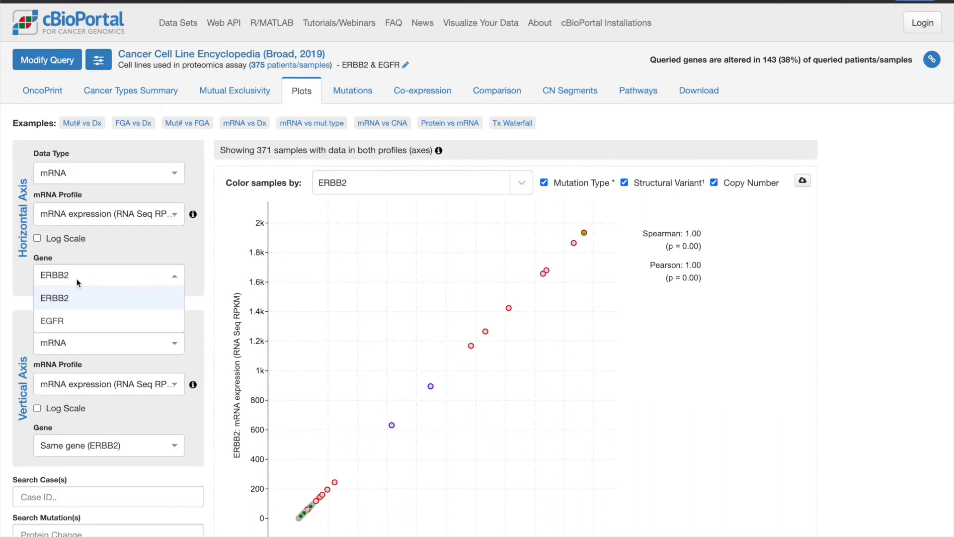
{"action": "left_click", "coordinate": [64, 314]}
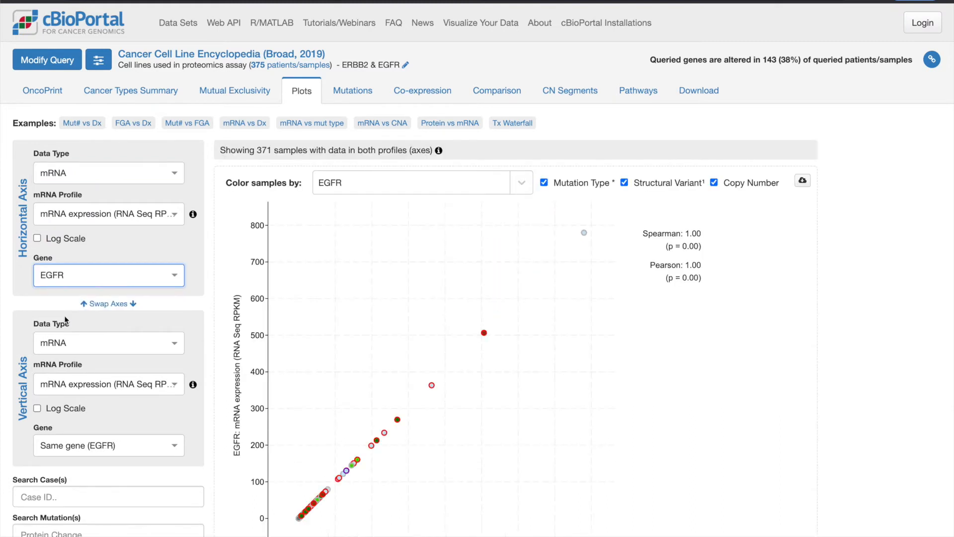
Set the vertical axis data type to Protein Level to plot it against mRNA expression
{"action": "left_click", "coordinate": [82, 342]}
{"action": "scroll", "coordinate": [107, 398], "scroll_direction": "down", "scroll_amount": 2}
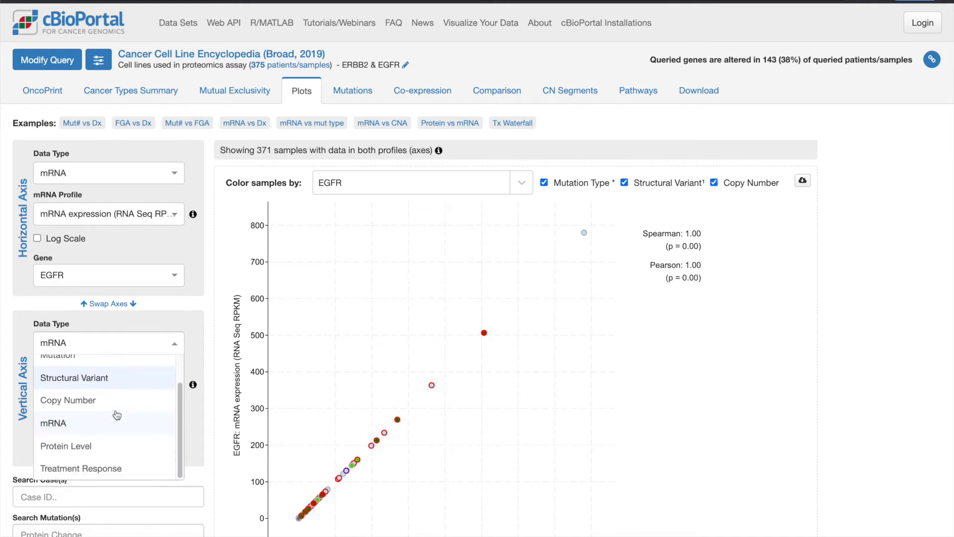
{"action": "left_click", "coordinate": [85, 441]}
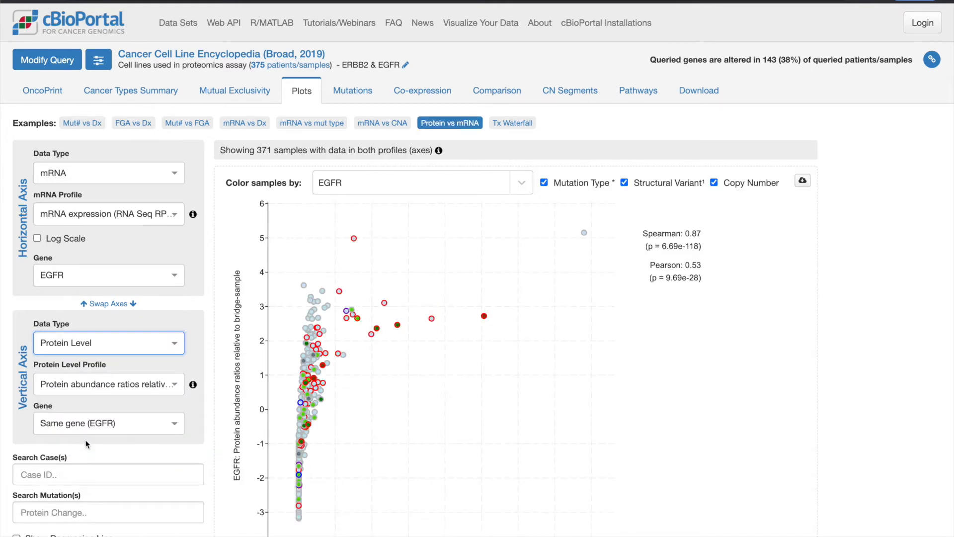
Apply a log scale to the horizontal mRNA axis and switch its gene to ERBB2
{"action": "left_click", "coordinate": [39, 240]}
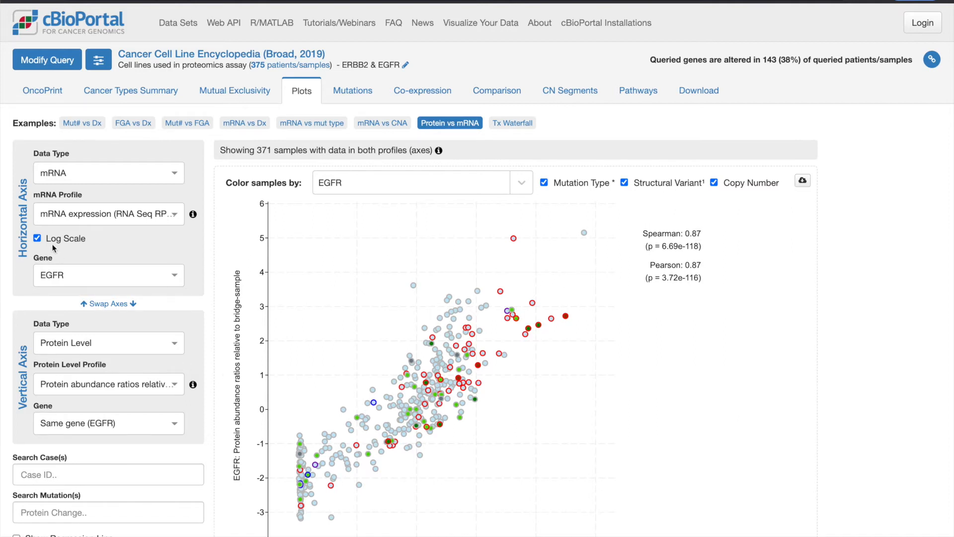
{"action": "left_click", "coordinate": [63, 274]}
{"action": "left_click", "coordinate": [63, 298]}
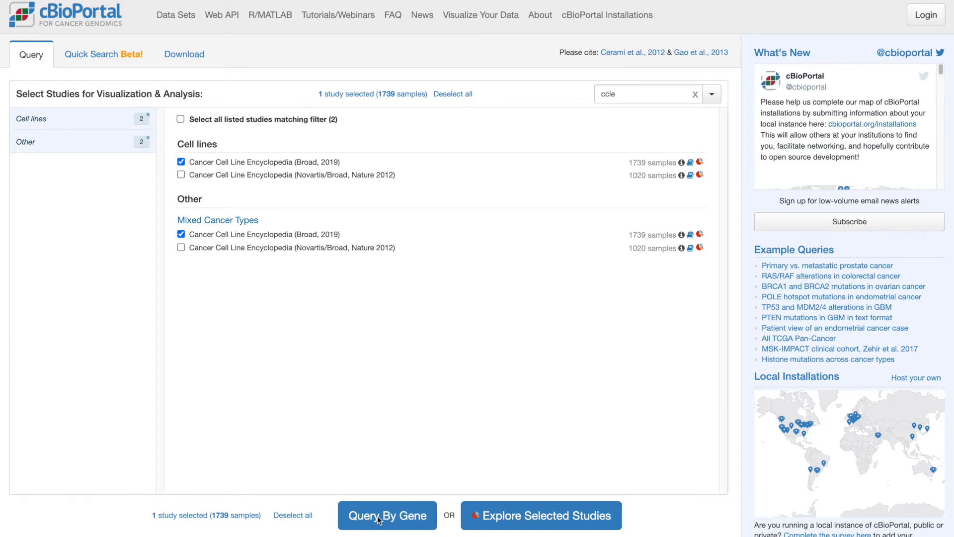
Explore the selected Cancer Cell Line Encyclopedia (Broad, 2019) study and filter it to the copied list of sample IDs with a custom selection
{"action": "left_click", "coordinate": [537, 521]}
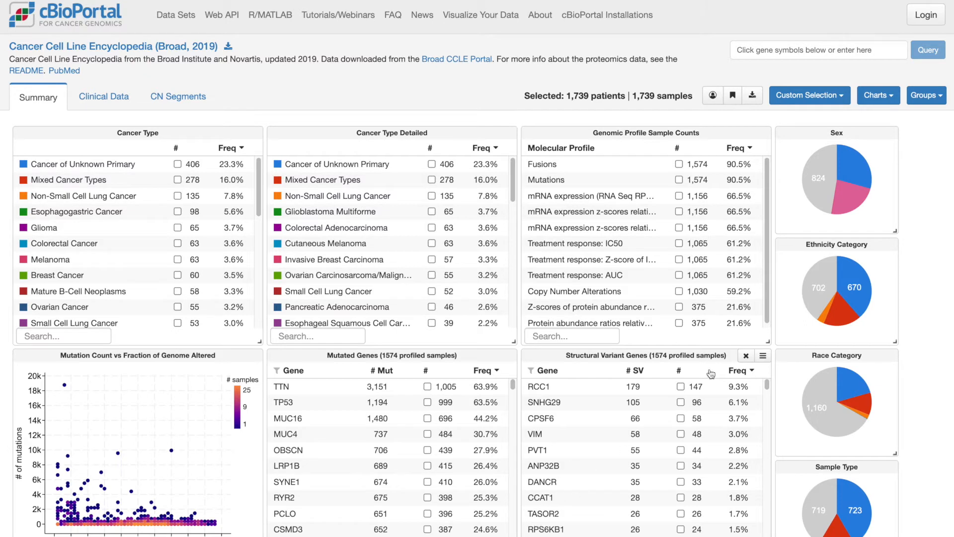
{"action": "left_click", "coordinate": [797, 99]}
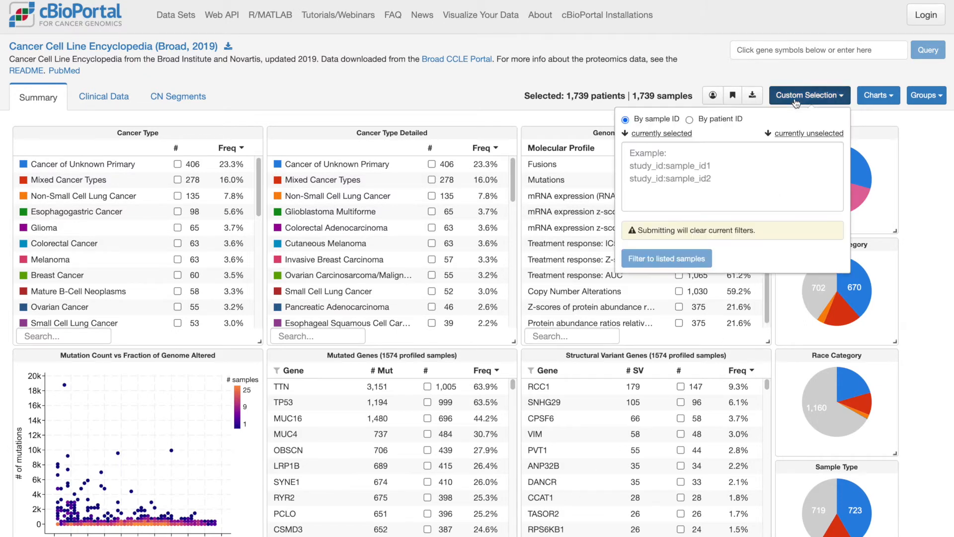
{"action": "left_click", "coordinate": [746, 151]}
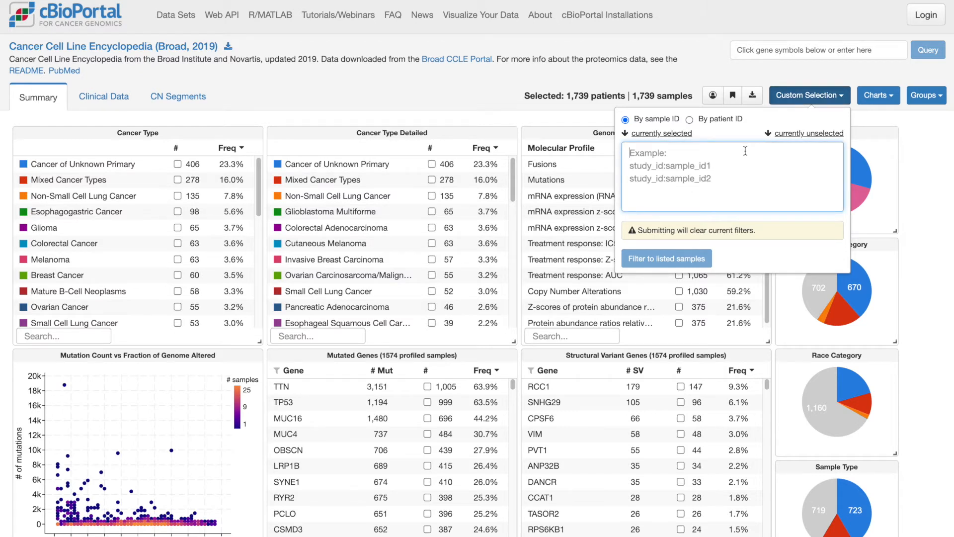
{"action": "key", "text": "ctrl+v"}
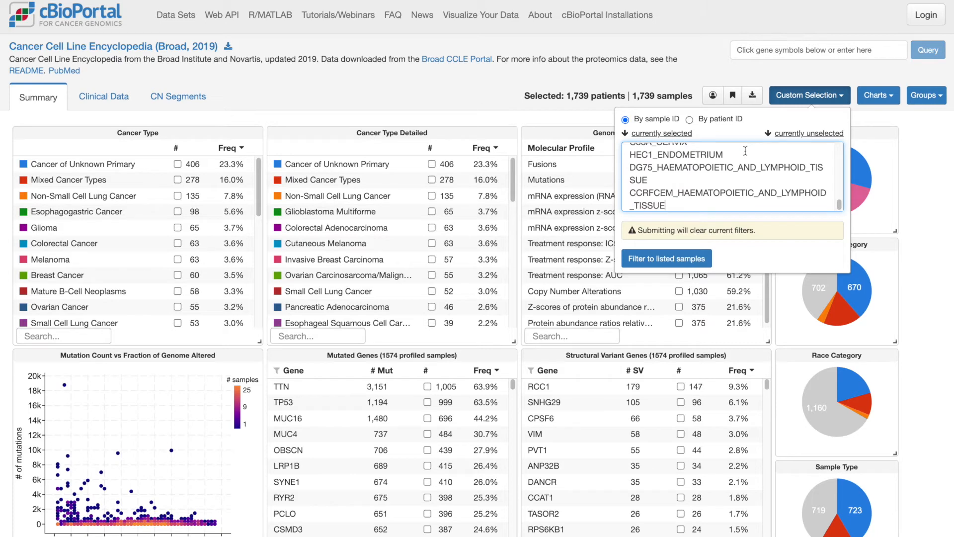
{"action": "left_click", "coordinate": [669, 257]}
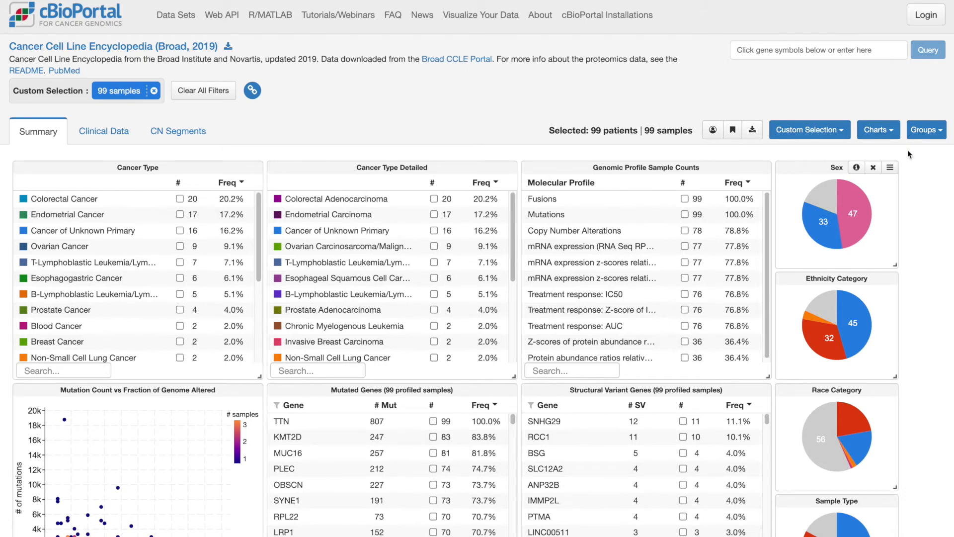
Create a group named MSI from the currently selected samples
{"action": "left_click", "coordinate": [928, 130]}
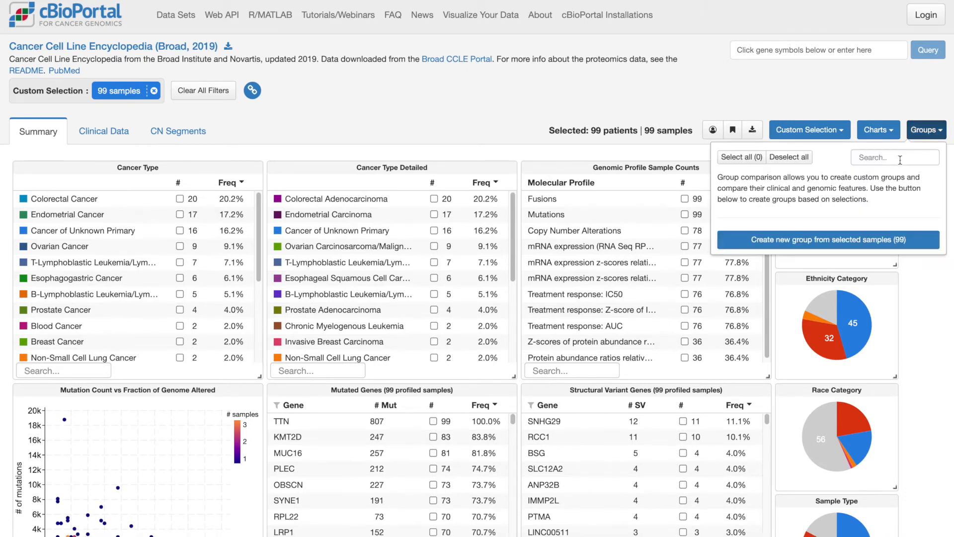
{"action": "left_click", "coordinate": [865, 238]}
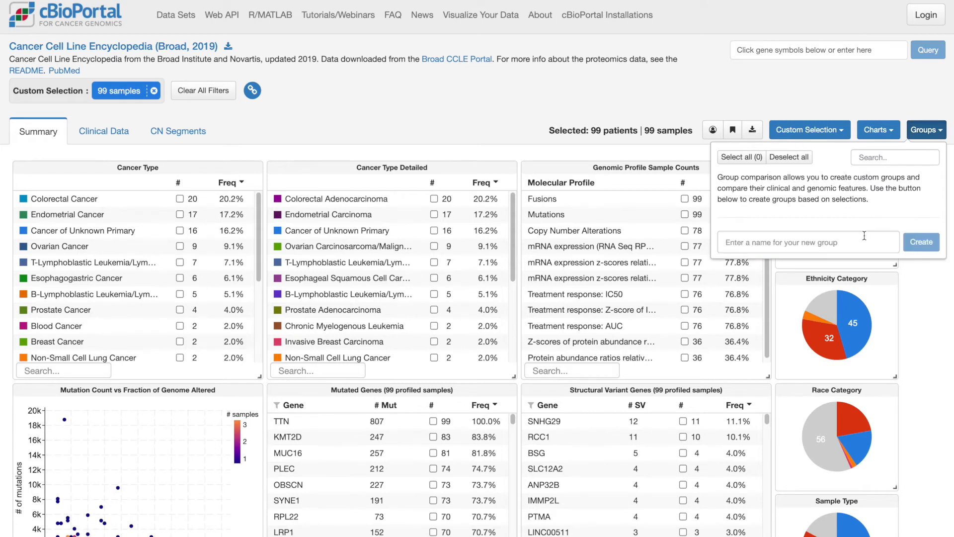
{"action": "left_click", "coordinate": [848, 245]}
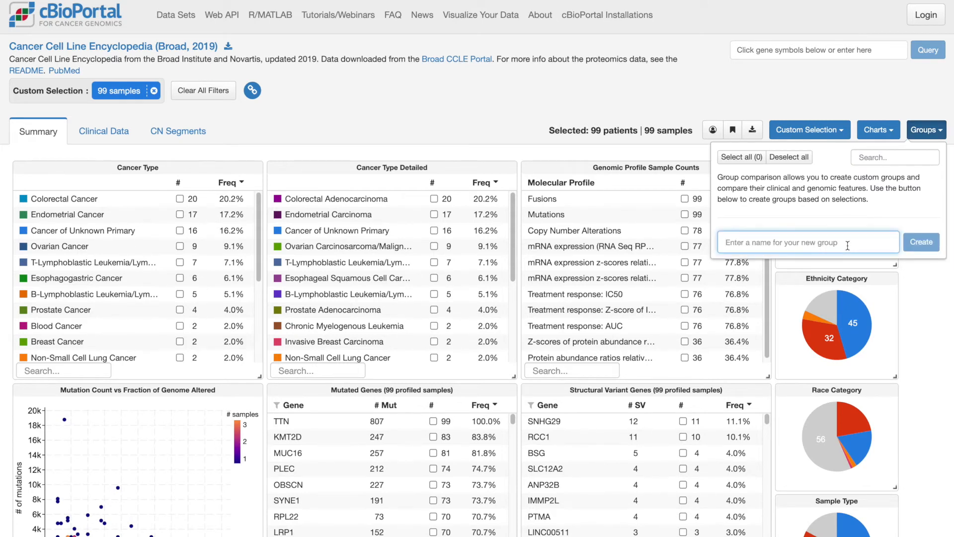
{"action": "type", "text": "MSI"}
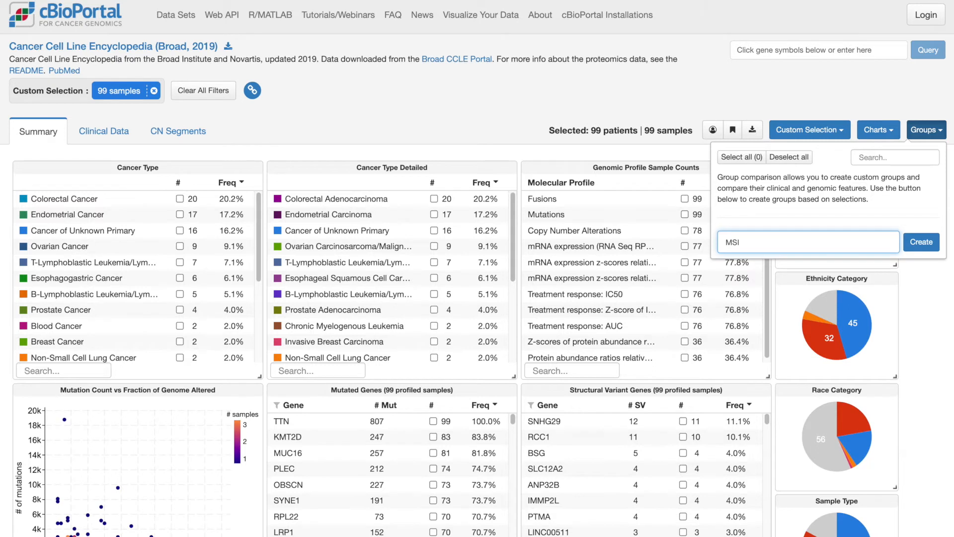
{"action": "left_click", "coordinate": [922, 242]}
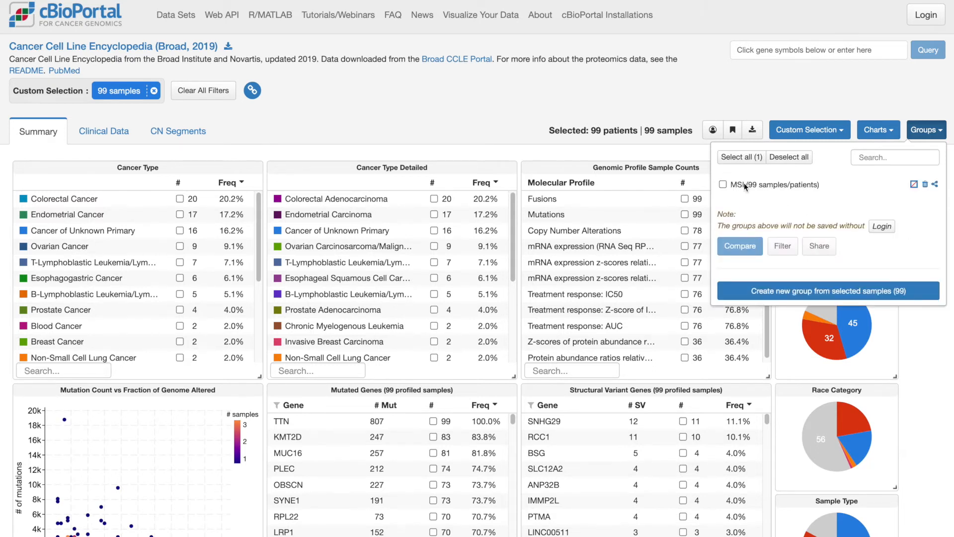
{"action": "left_click", "coordinate": [500, 104]}
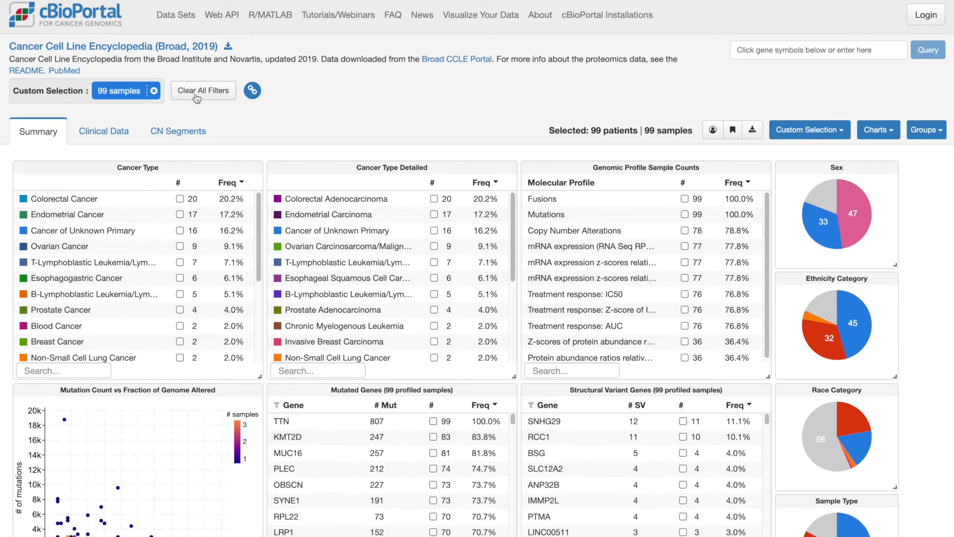
Remove the current custom selection filter and filter the study to the newly copied list of sample IDs
{"action": "left_click", "coordinate": [154, 91]}
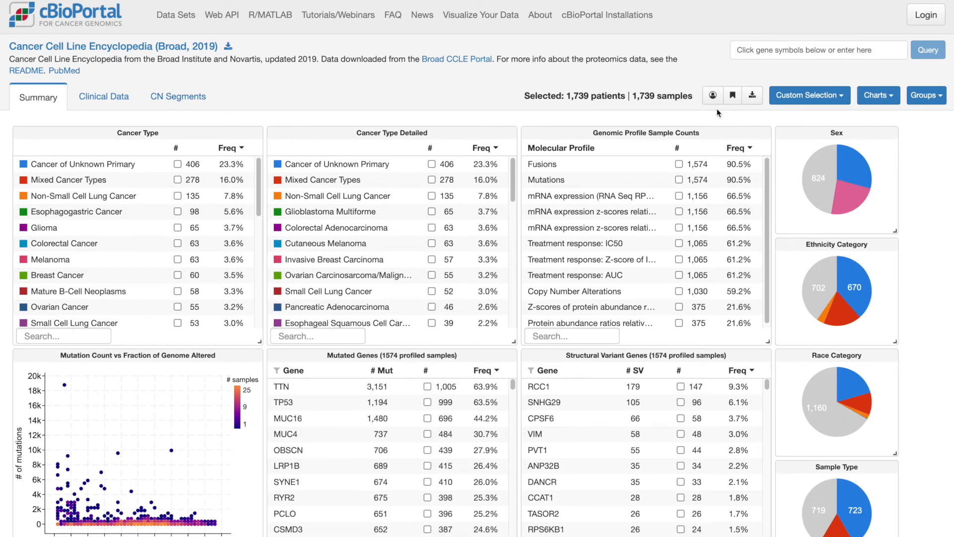
{"action": "left_click", "coordinate": [815, 99]}
{"action": "left_click", "coordinate": [730, 148]}
{"action": "key", "text": "ctrl+v"}
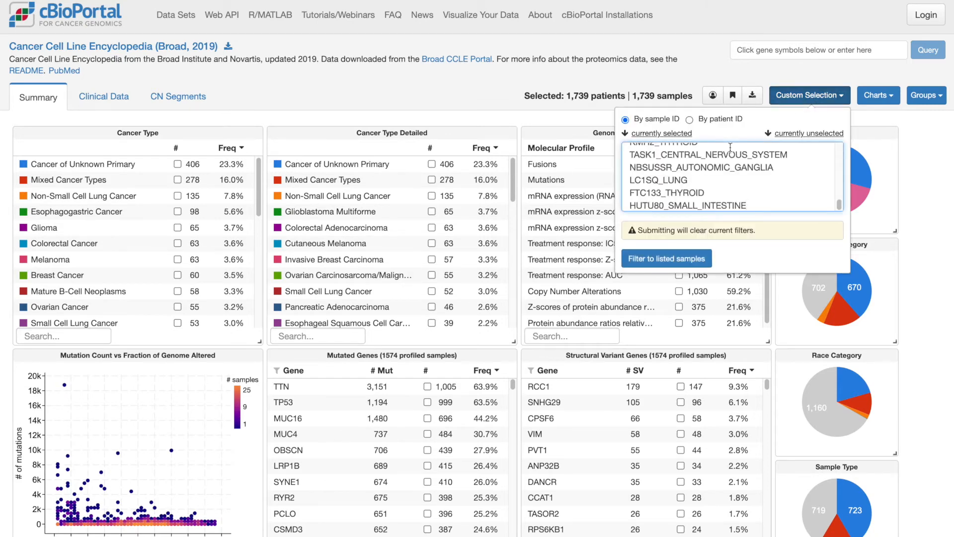
{"action": "left_click", "coordinate": [665, 258]}
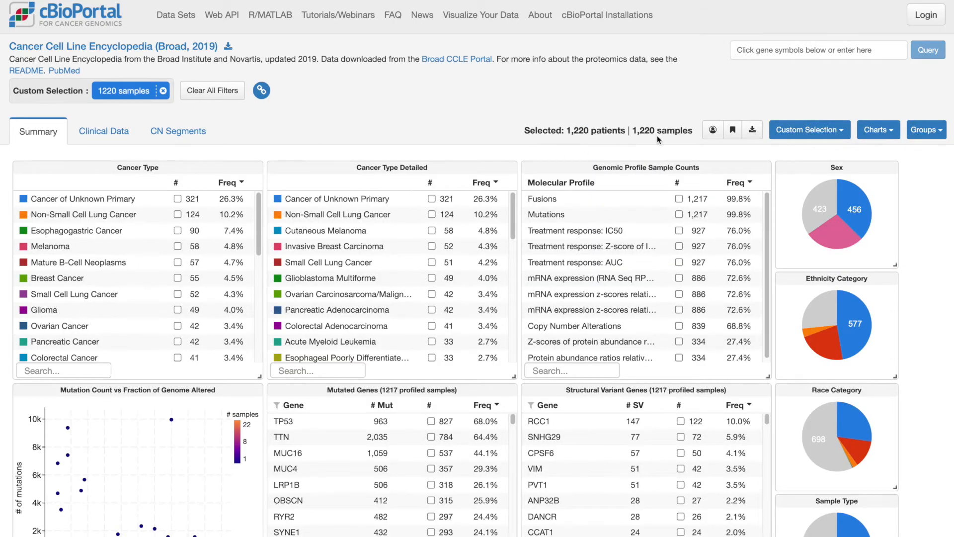
Create a second group named MSS from the newly filtered samples
{"action": "left_click", "coordinate": [925, 130]}
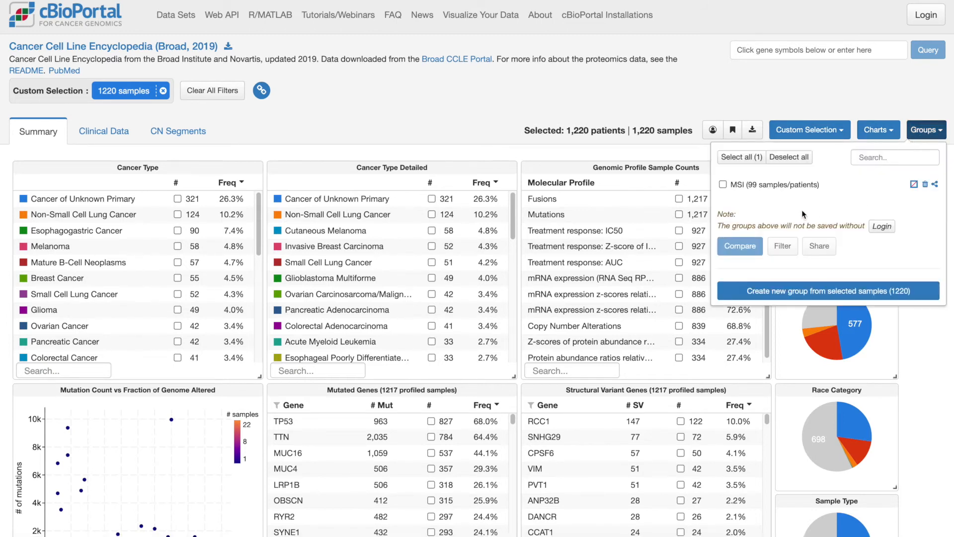
{"action": "left_click", "coordinate": [792, 288]}
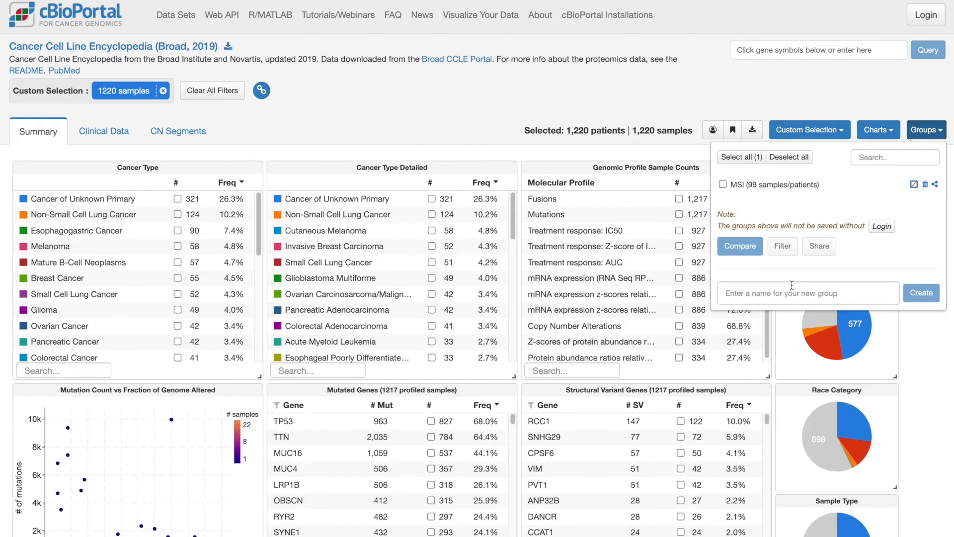
{"action": "left_click", "coordinate": [793, 286]}
{"action": "type", "text": "MSS"}
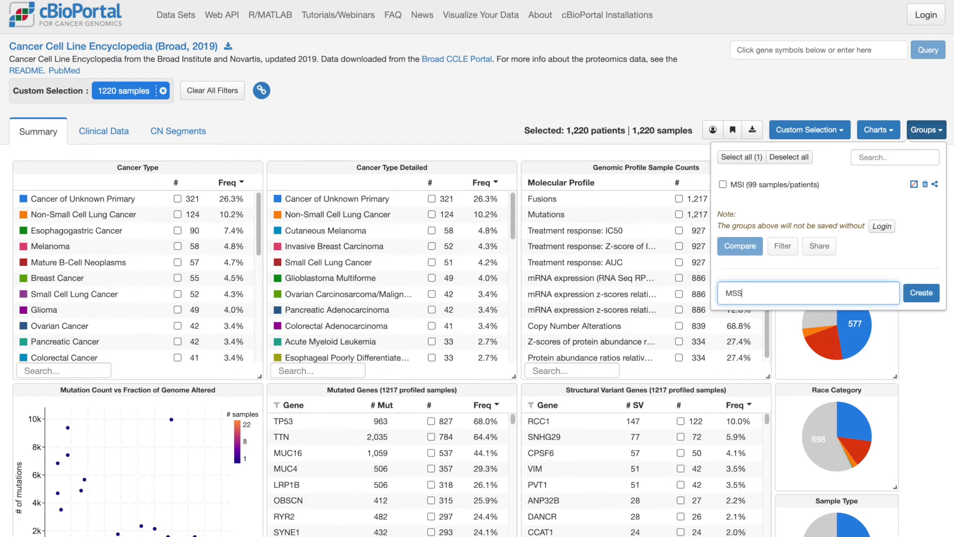
{"action": "left_click", "coordinate": [913, 297]}
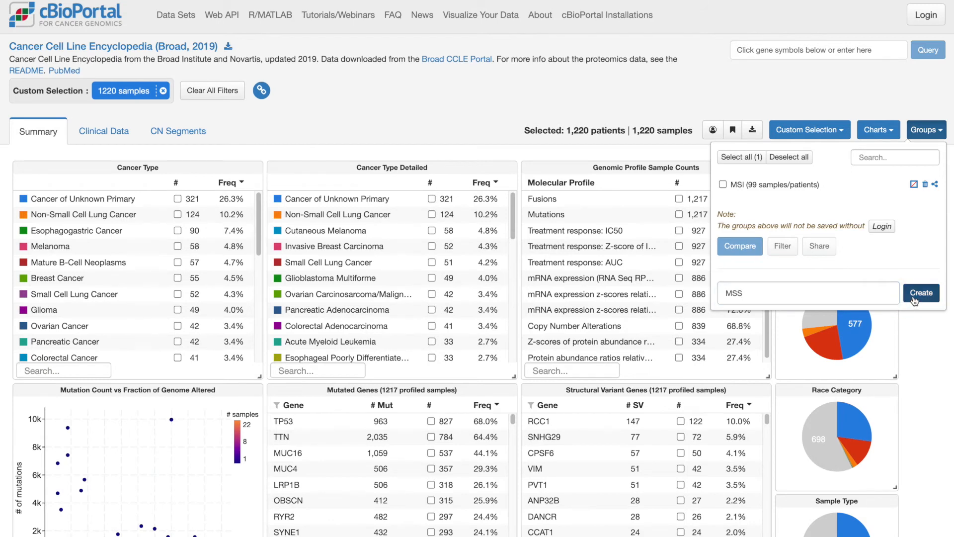
Open a comparison session for the MSI and MSS groups and show their protein results
{"action": "left_click", "coordinate": [722, 184]}
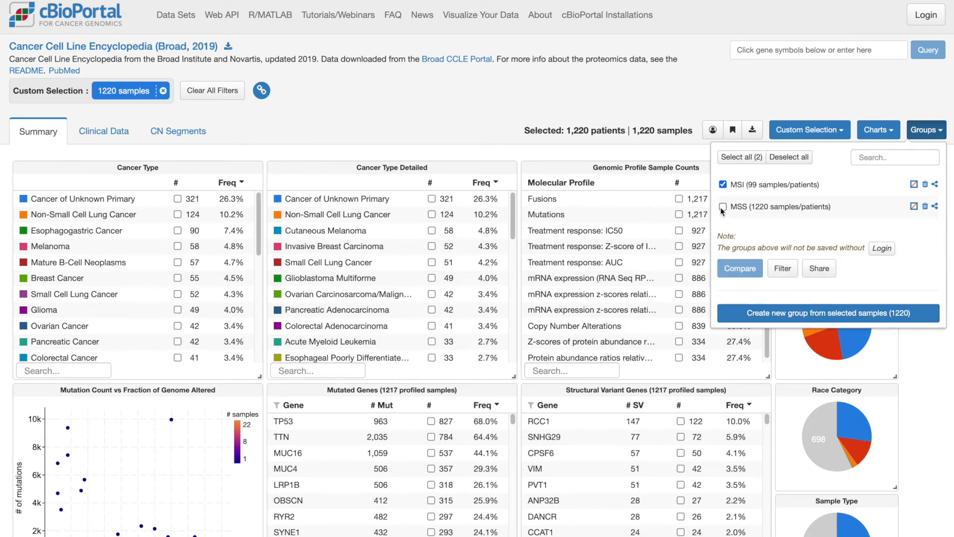
{"action": "left_click", "coordinate": [722, 208]}
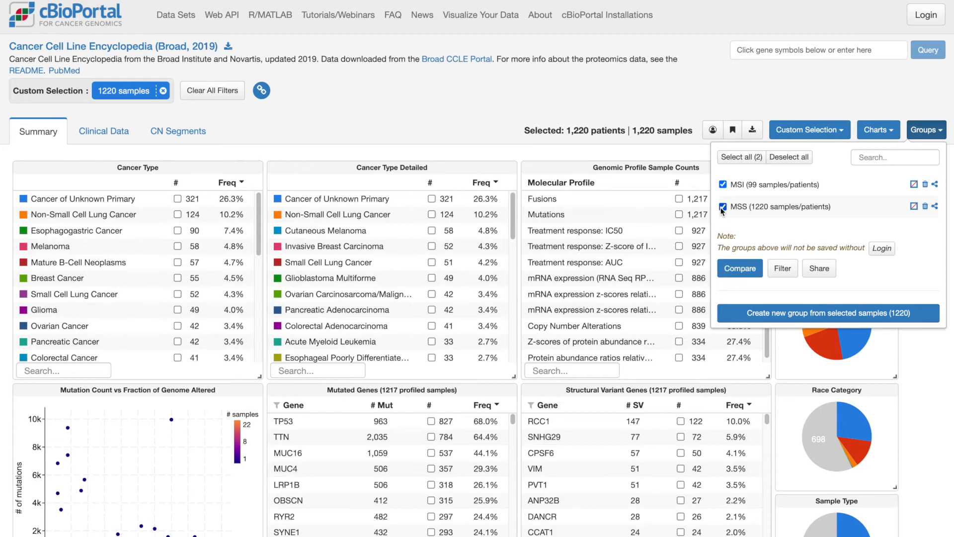
{"action": "left_click", "coordinate": [740, 271]}
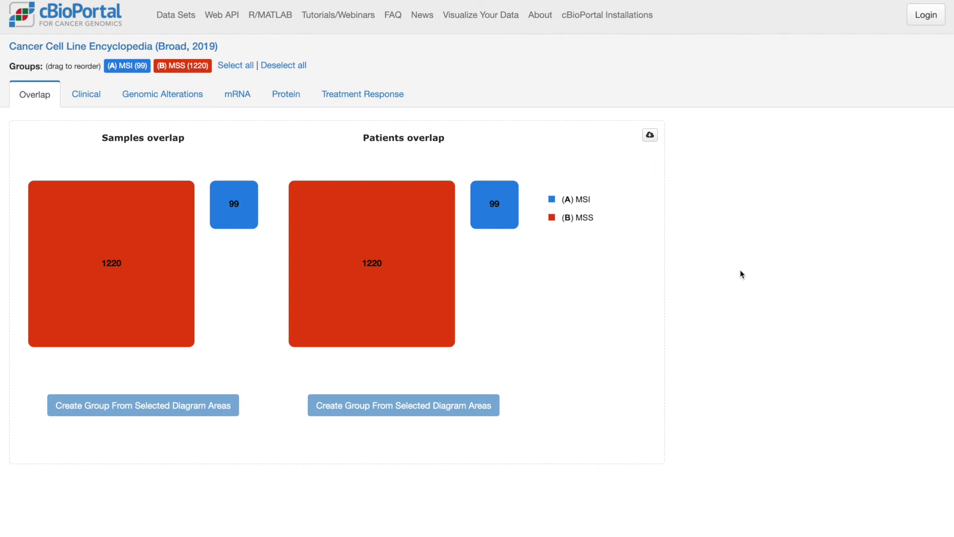
{"action": "left_click", "coordinate": [283, 97]}
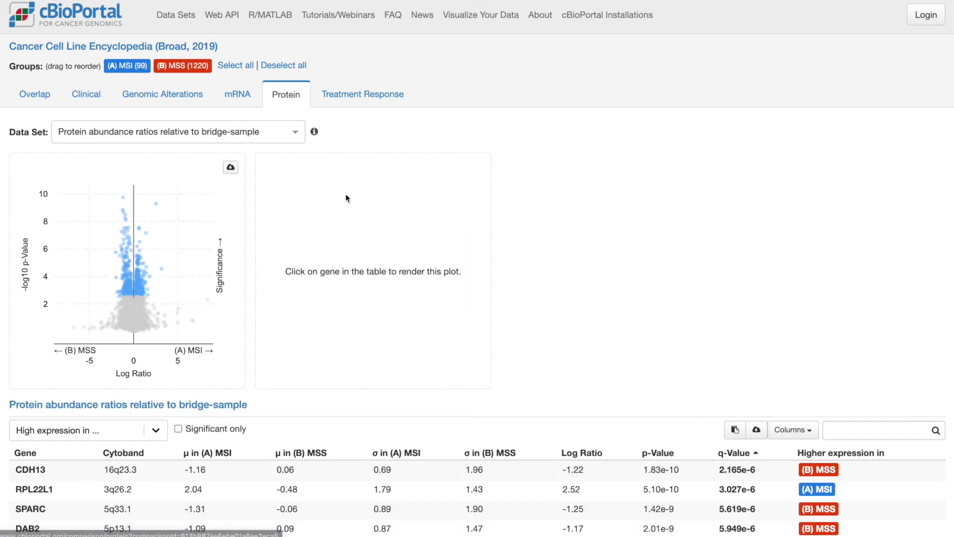
Plot the RAD50 protein abundance ratios for the two groups and inspect an individual sample in the MSS distribution
{"action": "scroll", "coordinate": [389, 274], "scroll_direction": "down", "scroll_amount": 3}
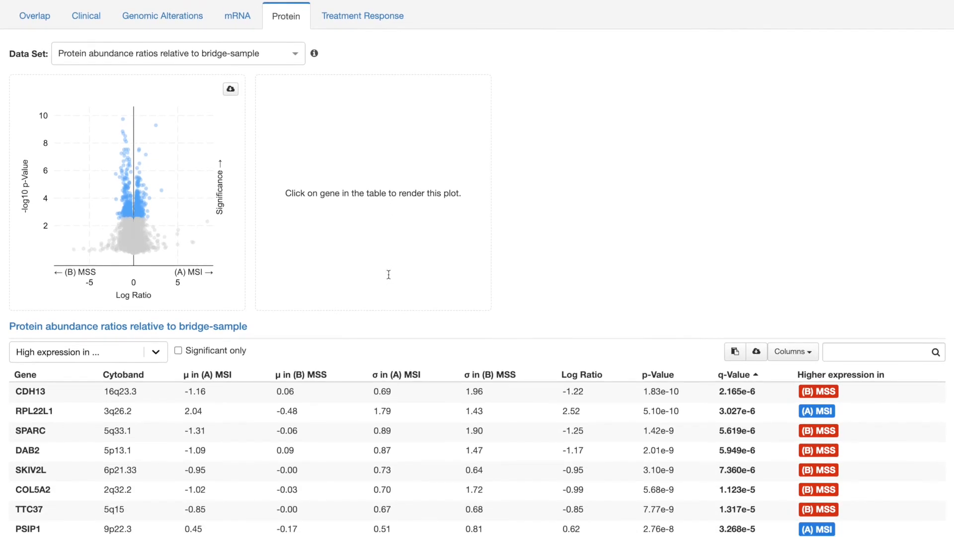
{"action": "scroll", "coordinate": [389, 274], "scroll_direction": "down", "scroll_amount": 5}
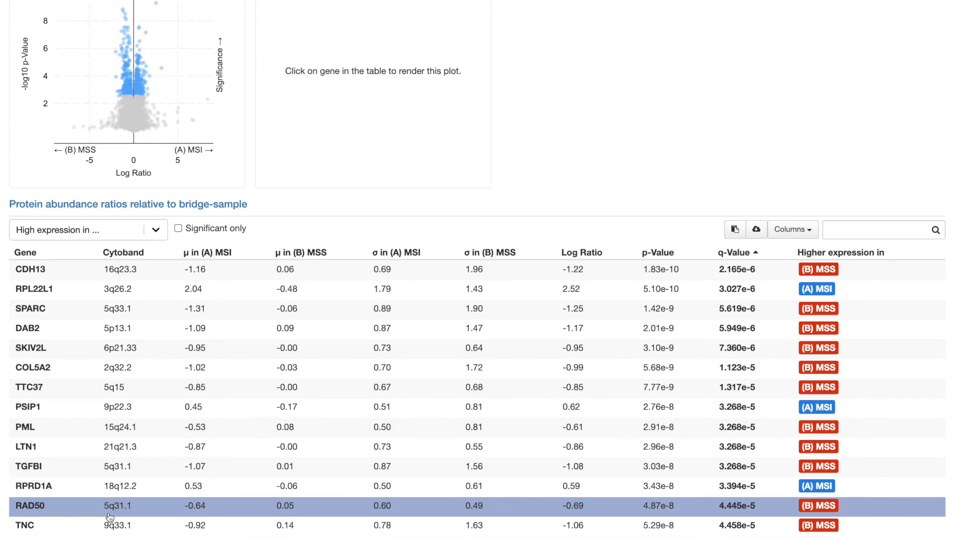
{"action": "left_click", "coordinate": [85, 518]}
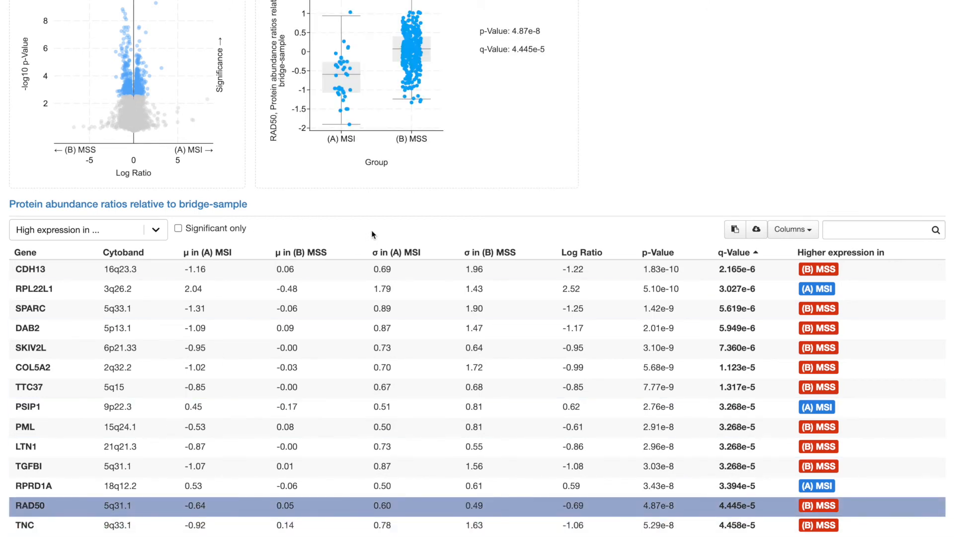
{"action": "scroll", "coordinate": [404, 228], "scroll_direction": "up", "scroll_amount": 4}
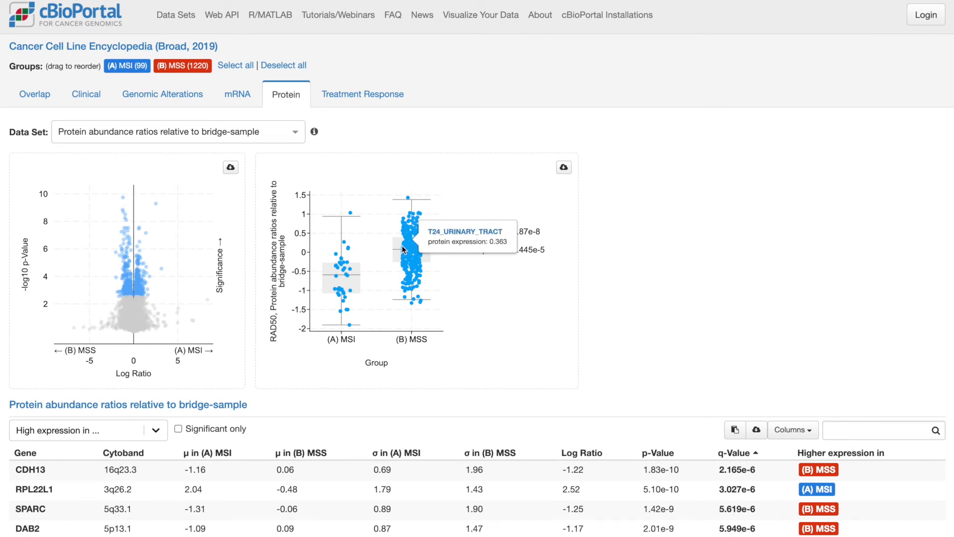
{"action": "mouse_move", "coordinate": [404, 252]}
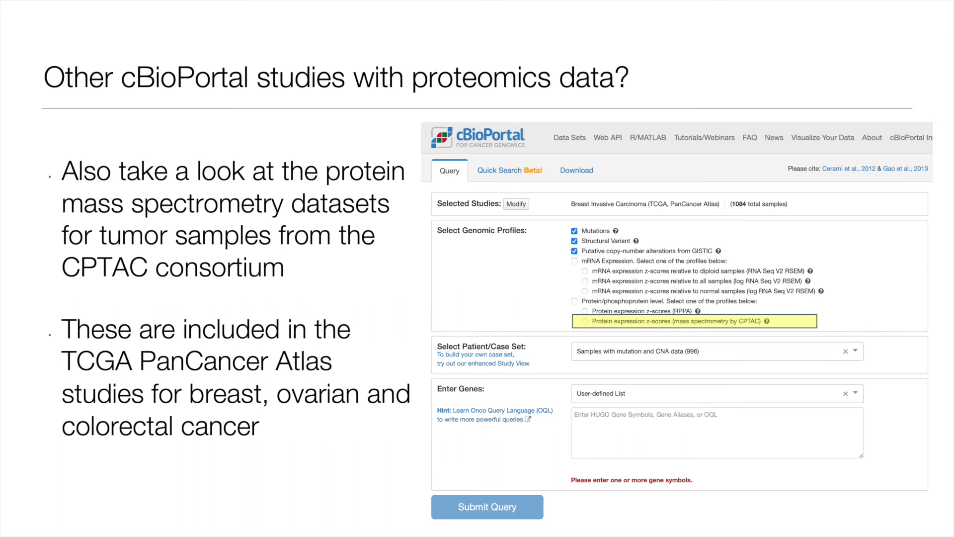
{"action": "key", "text": "Right"}
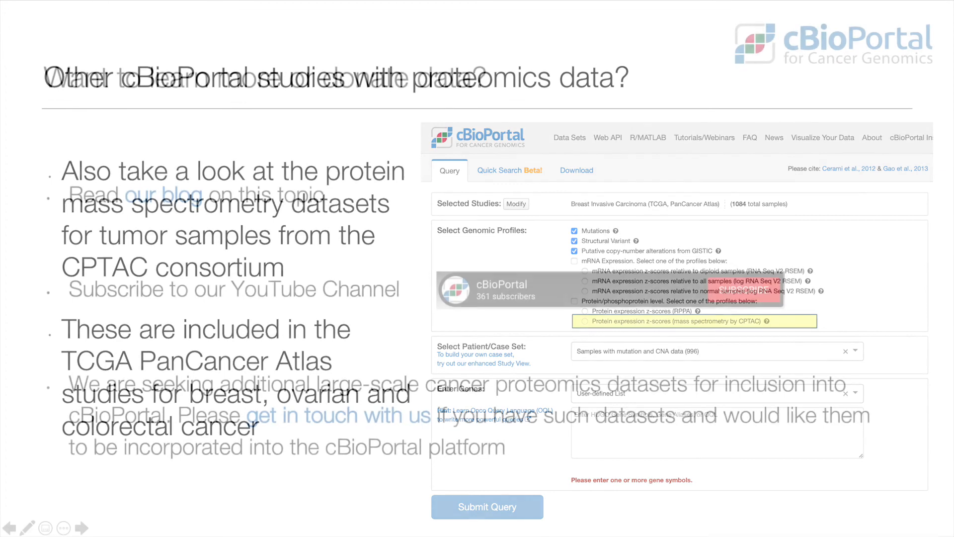